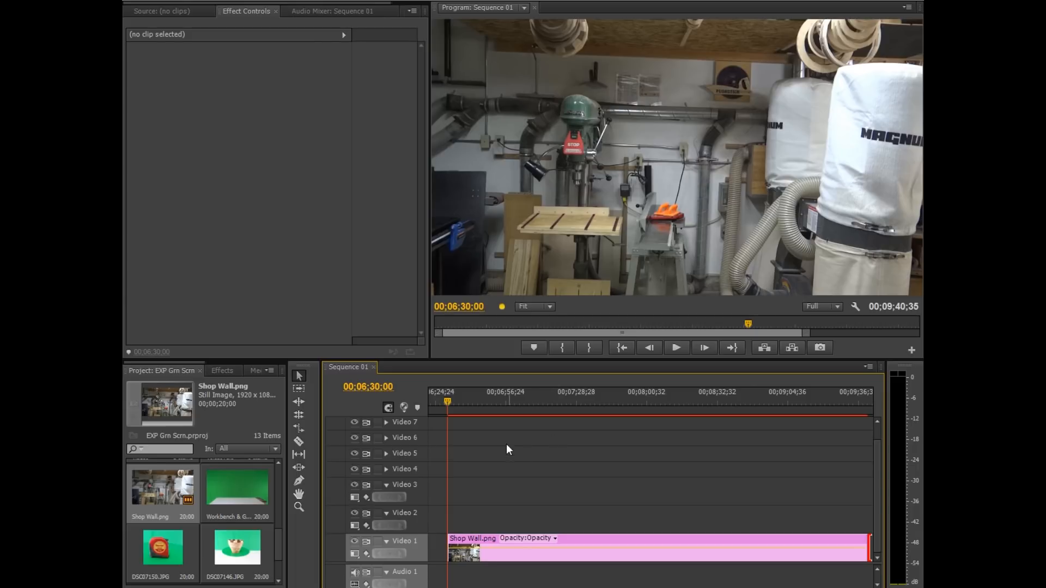
Place Workbench & Green Screen 1.png on Video 2 above the Shop Wall clip at matching length and apply the Ultra Key effect to it.
drag(231, 483, 869, 518)
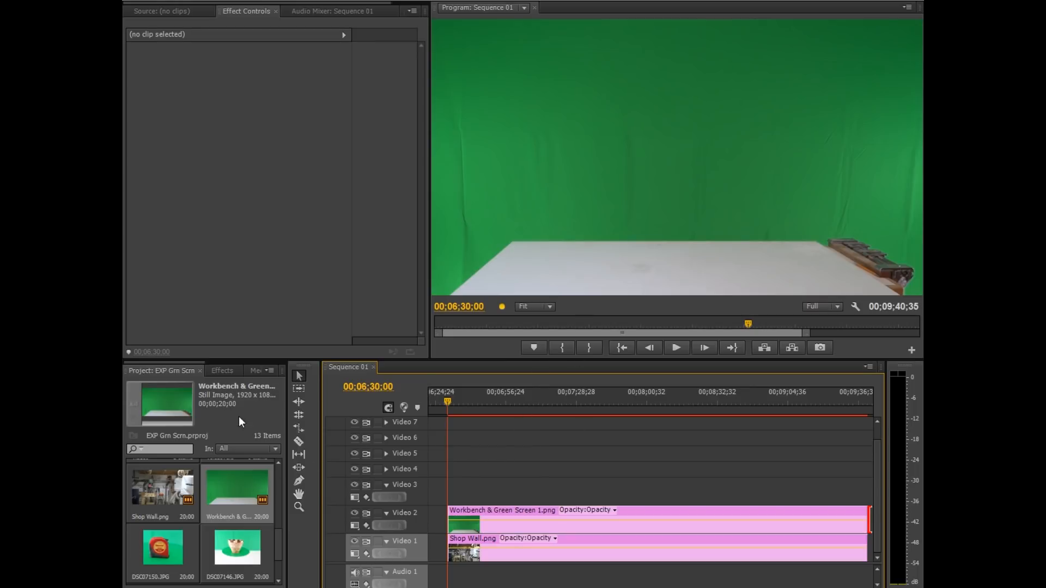
click(536, 524)
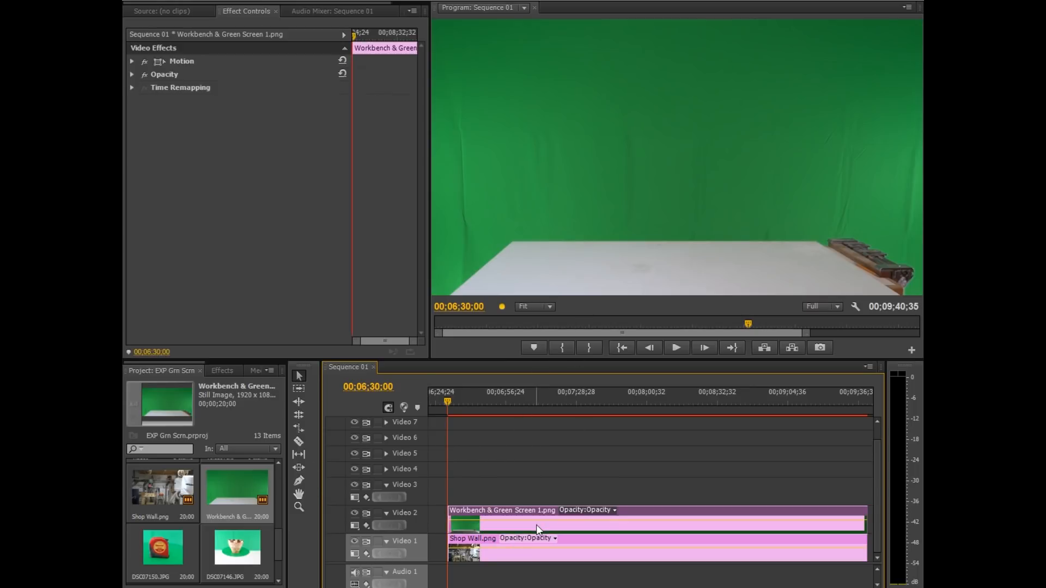
click(226, 371)
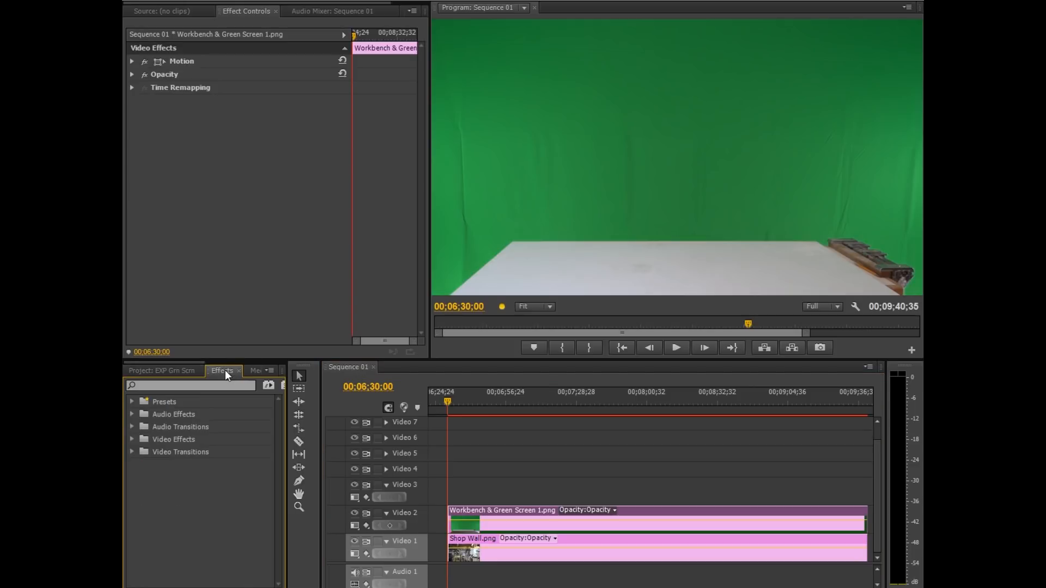
click(199, 386)
text(ultra)
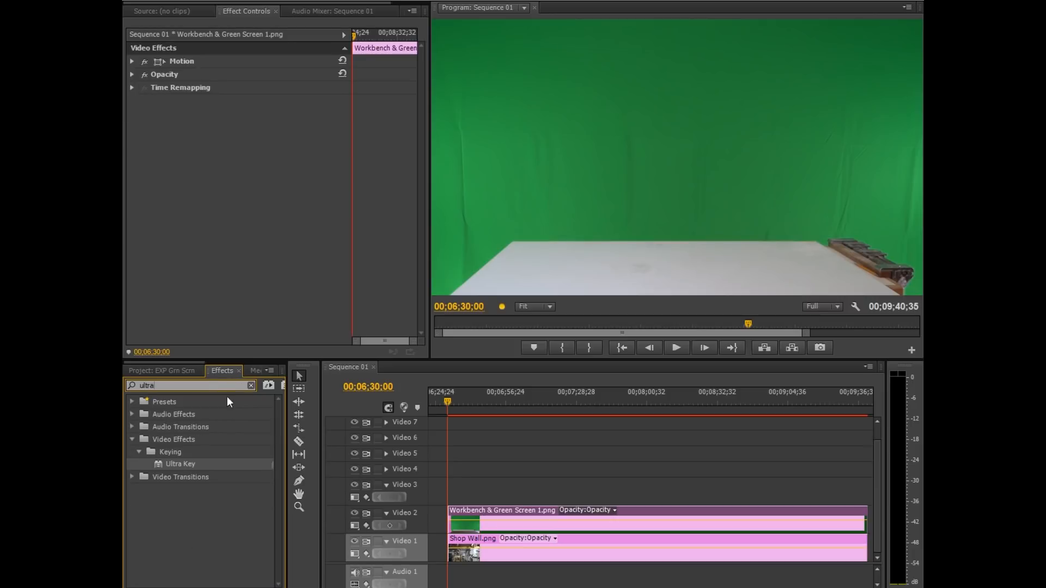
double_click(184, 465)
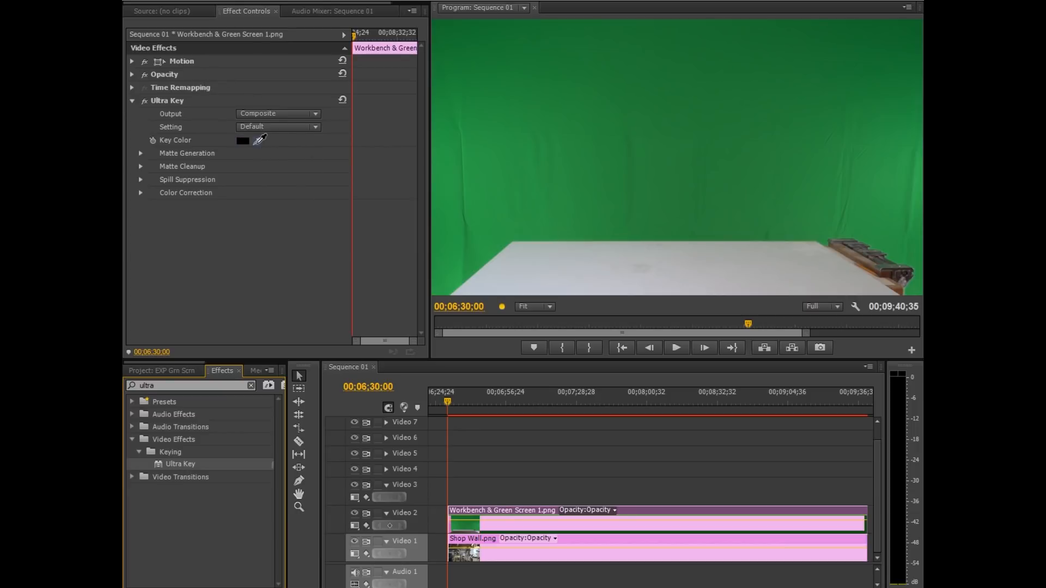
Sample the green backdrop behind the workbench as the key color and set the Ultra Key Pedestal to 100.
drag(256, 142, 571, 154)
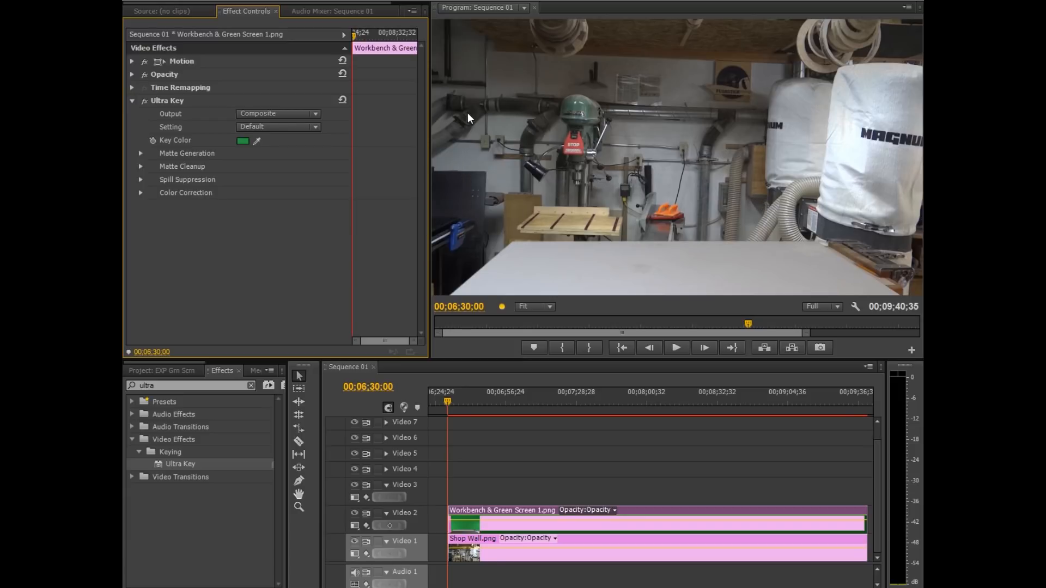
click(140, 154)
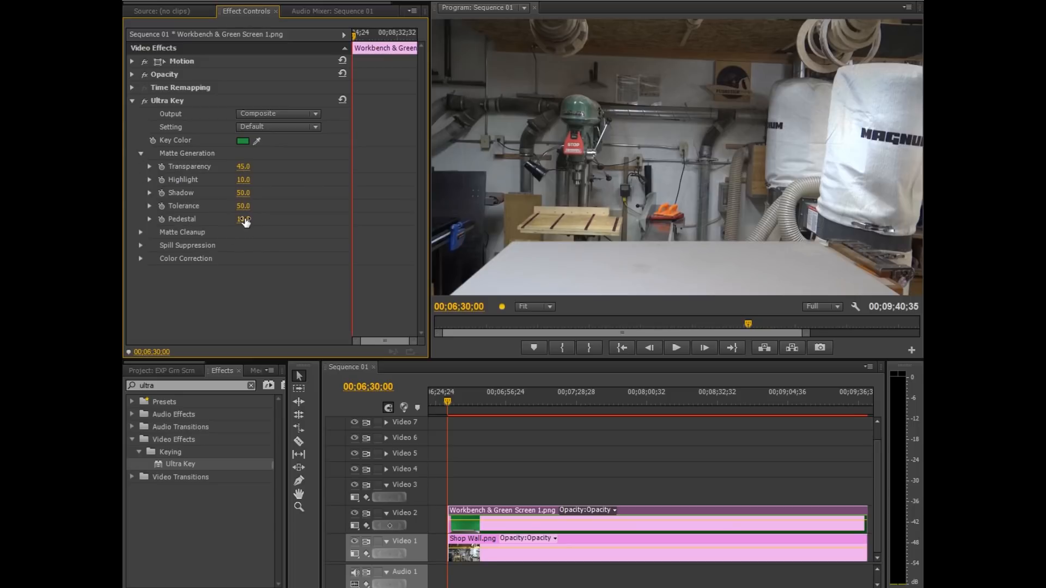
drag(245, 221, 296, 221)
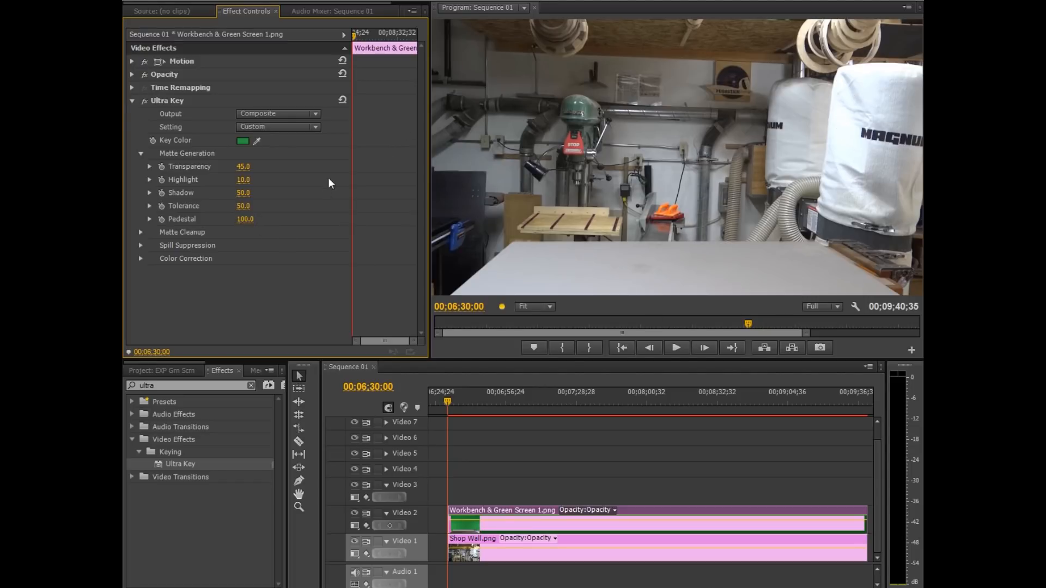
drag(243, 219, 209, 219)
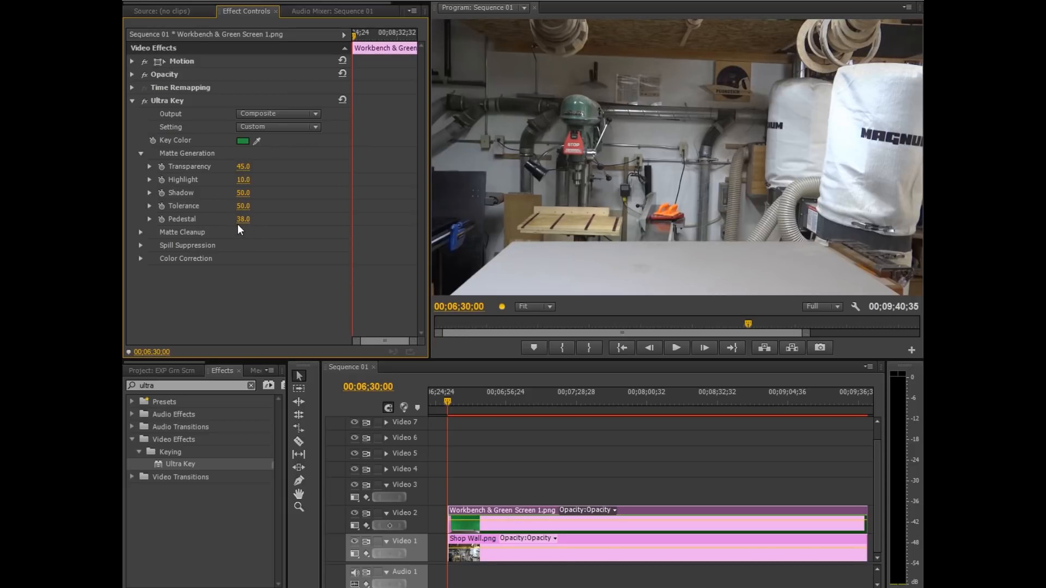
drag(243, 219, 253, 219)
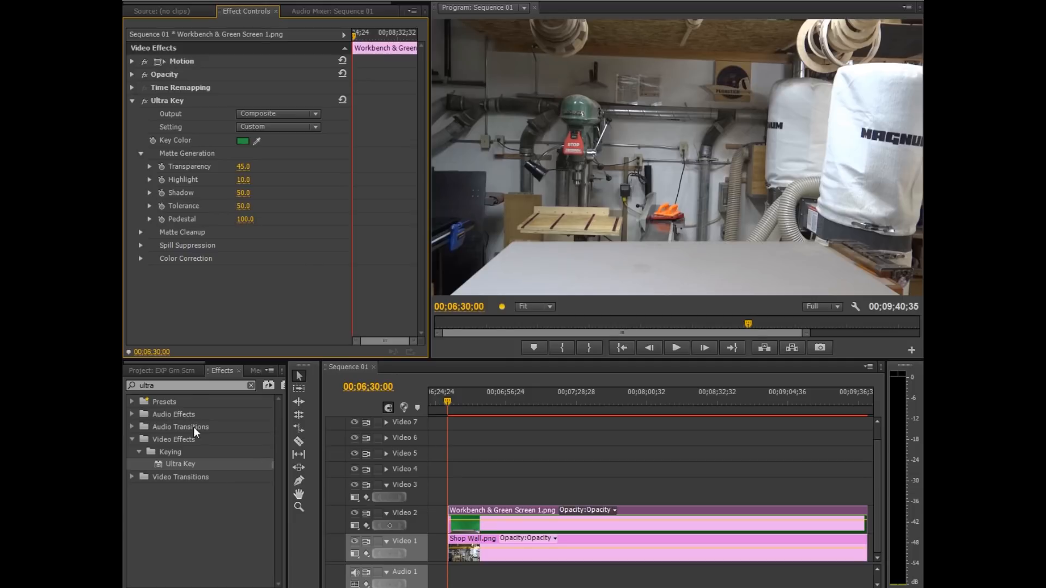
Place the tape measure photo DSC07150.JPG on Video 3 at 00;06;30;00 and set its Scale to 10.
click(181, 369)
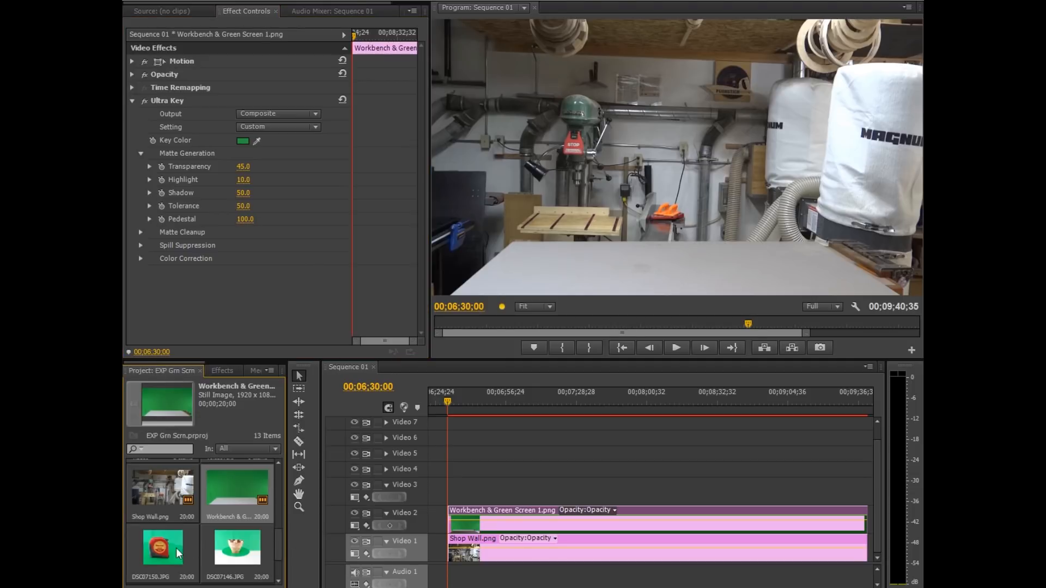
drag(159, 549, 451, 497)
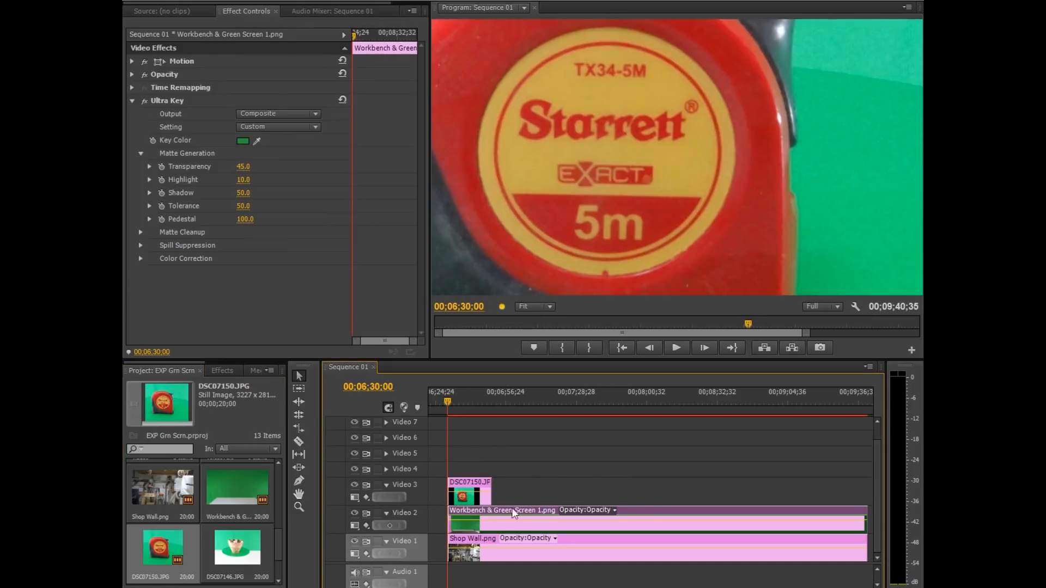
click(477, 496)
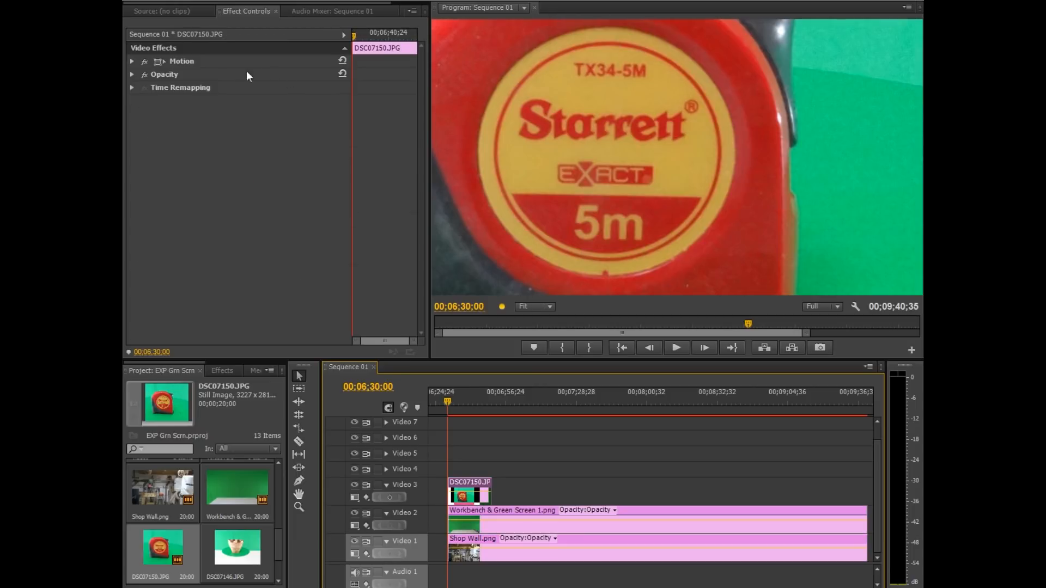
click(132, 61)
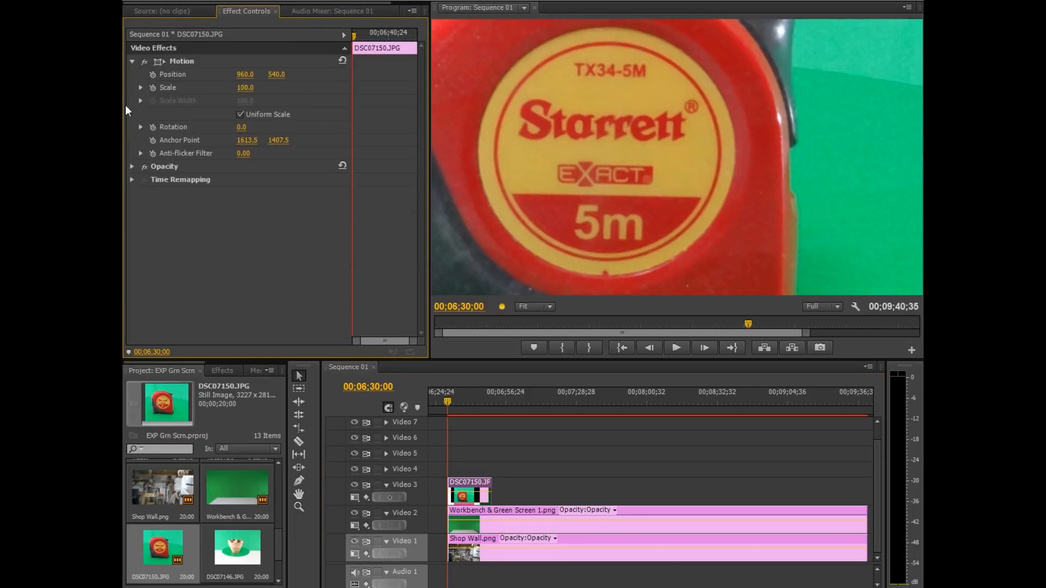
click(245, 90)
text(10)
key(Return)
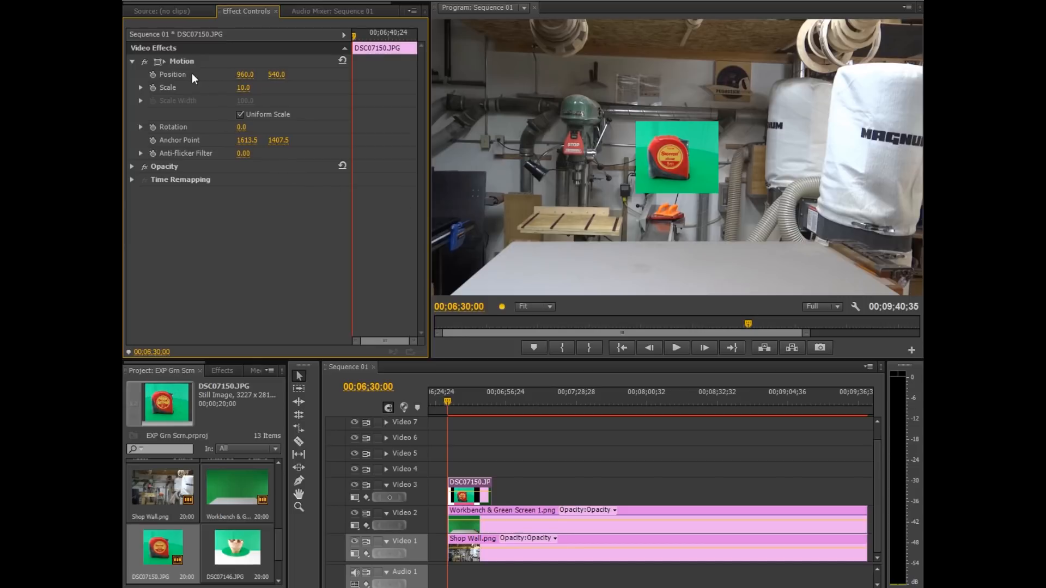
Move the tape measure image onto the right end of the workbench, at about position 1481.6, 900.0.
click(181, 61)
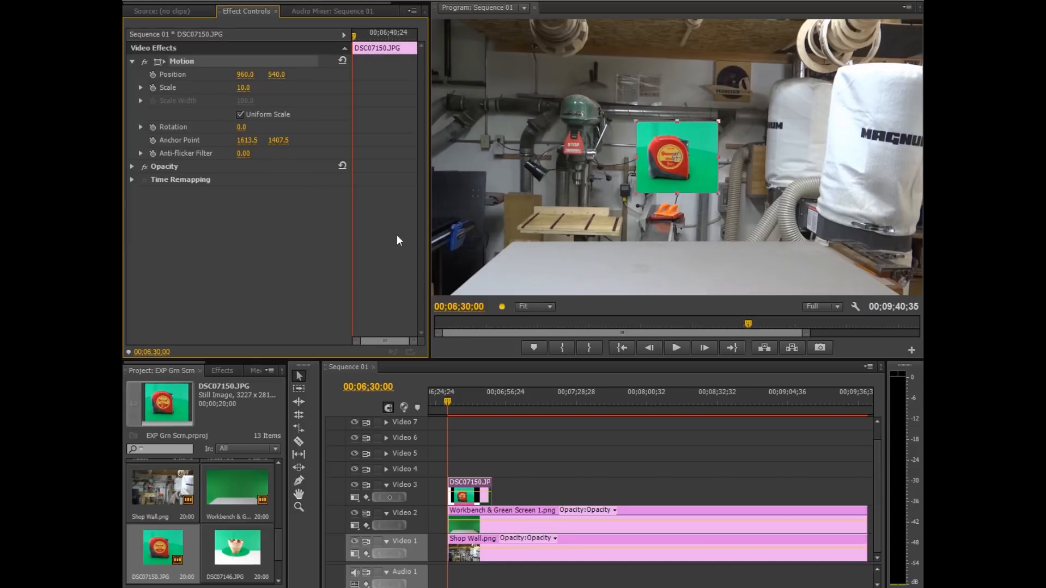
drag(681, 148, 815, 244)
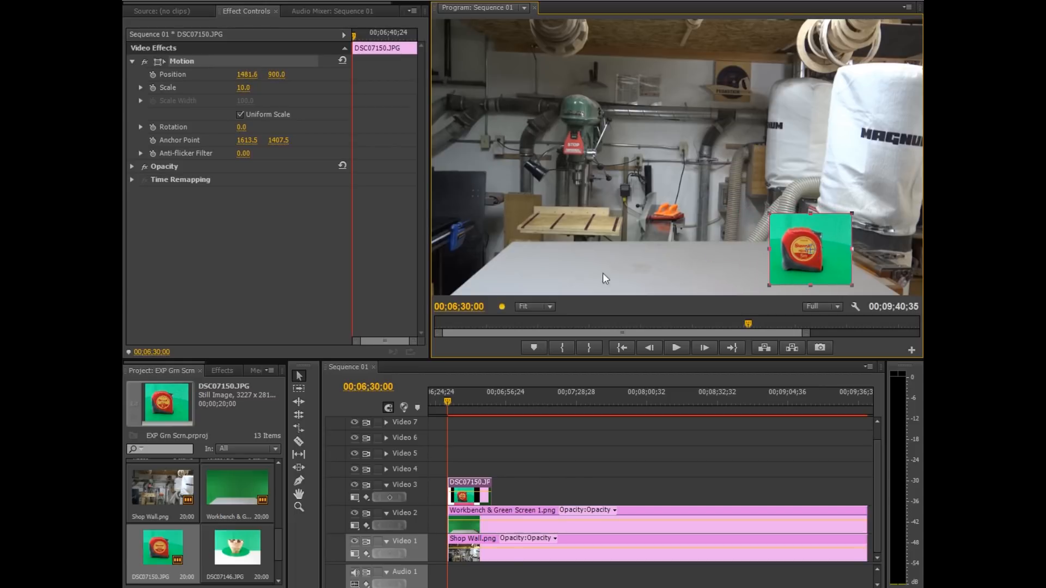
click(288, 190)
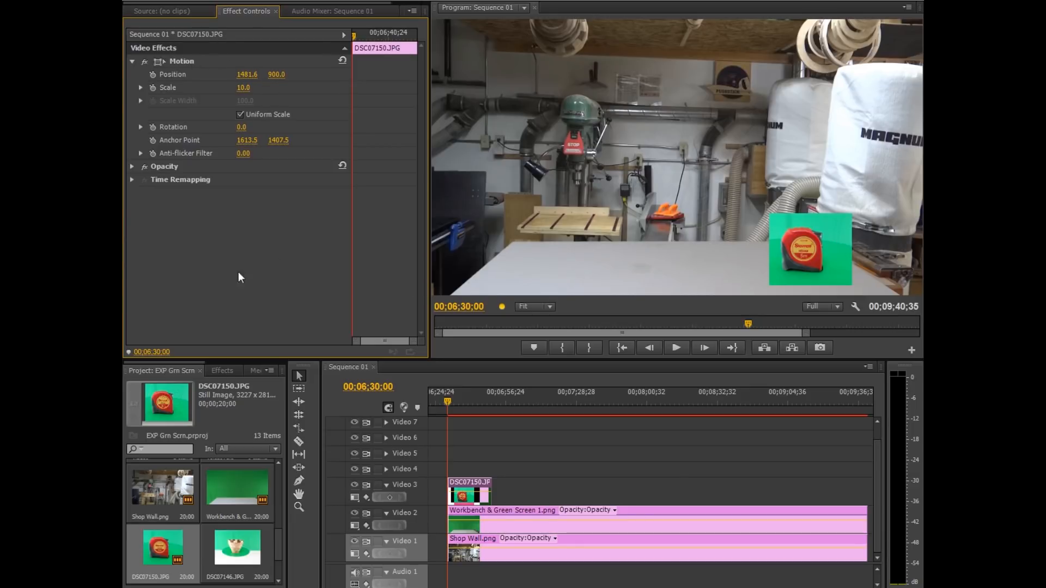
Apply Ultra Key to the tape measure clip and sample its green background as the key color.
click(213, 370)
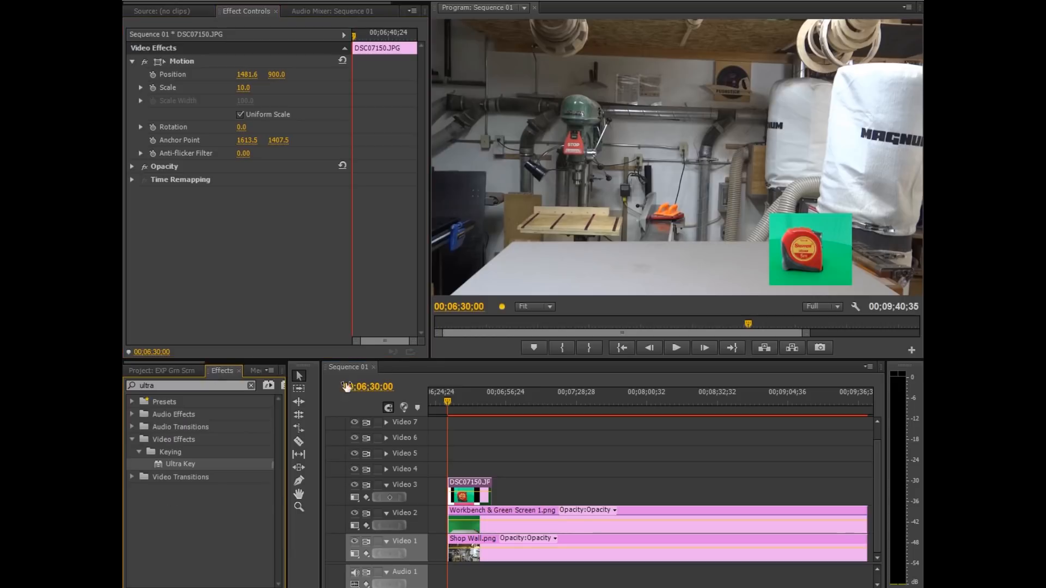
double_click(180, 464)
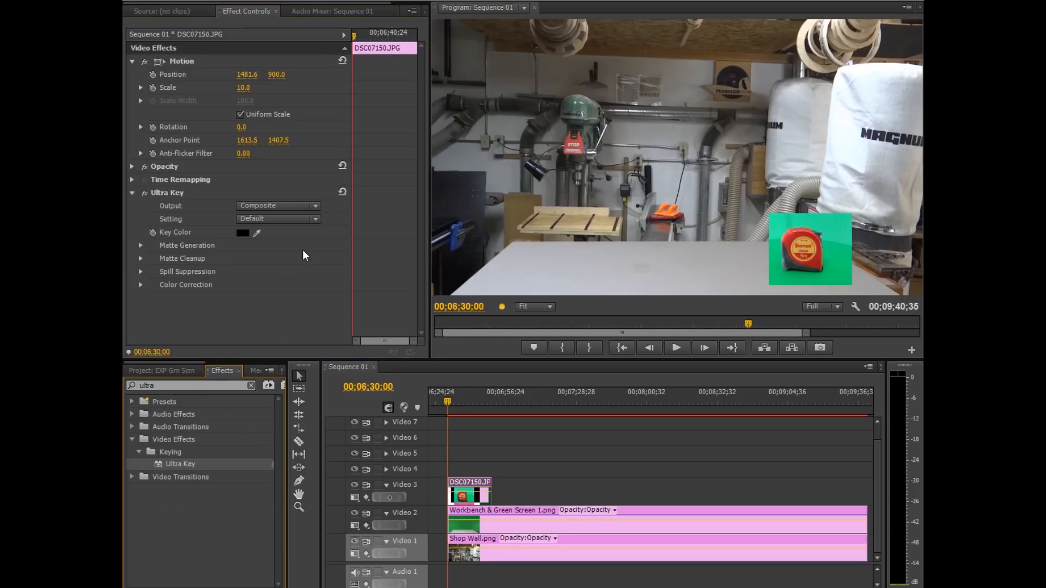
click(257, 233)
click(843, 250)
click(836, 258)
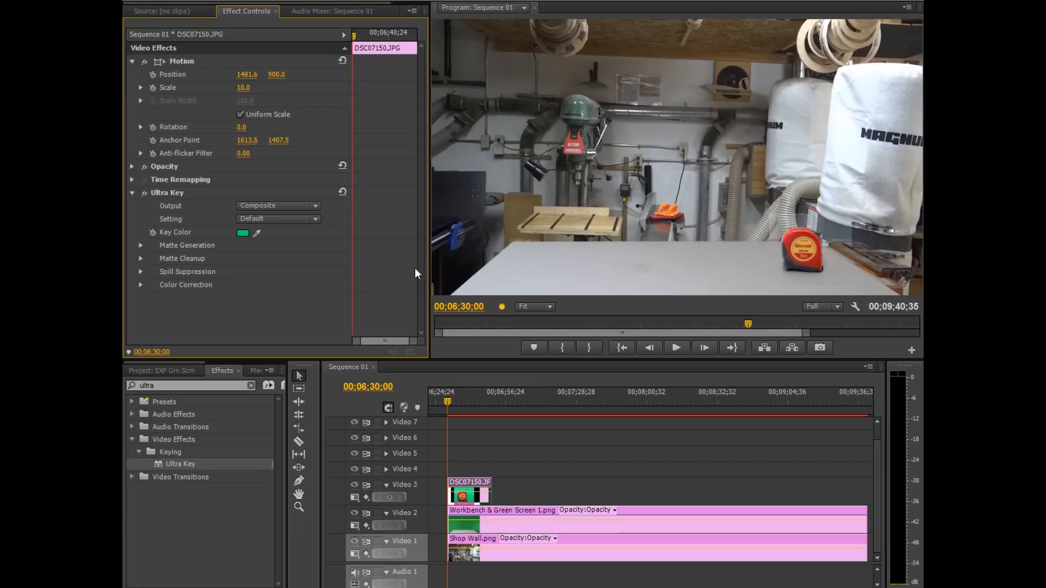
Set the Ultra Key matte generation Pedestal to 100 for the tape measure clip.
click(140, 246)
click(243, 311)
text(100)
key(Return)
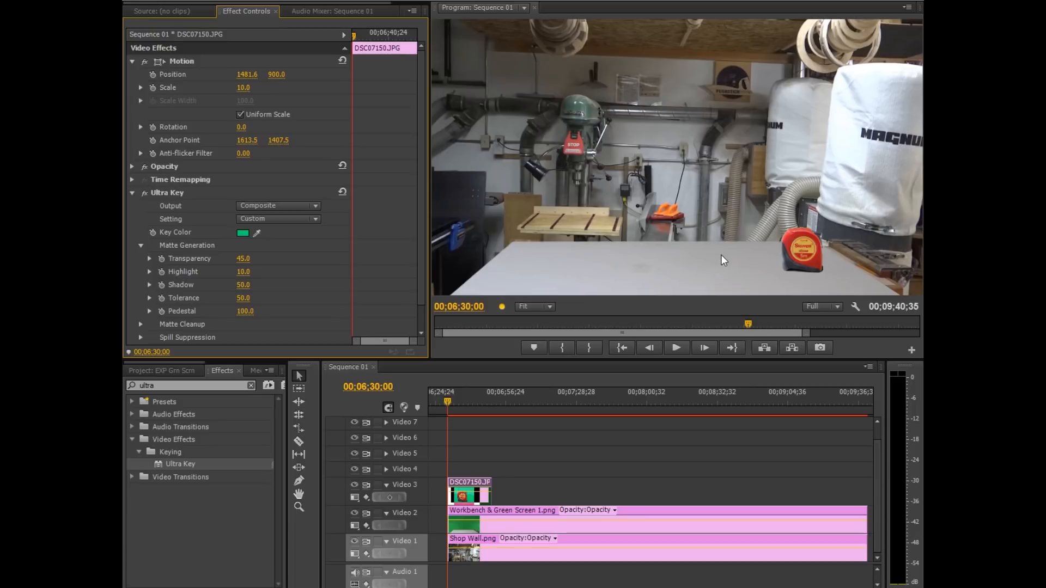
Place the bowl photo DSC07146.JPG on Video 4 at 00;06;30;00, and extend it and the tape measure clip to match the lower clips' end.
click(172, 371)
drag(248, 551, 868, 492)
drag(490, 469, 866, 467)
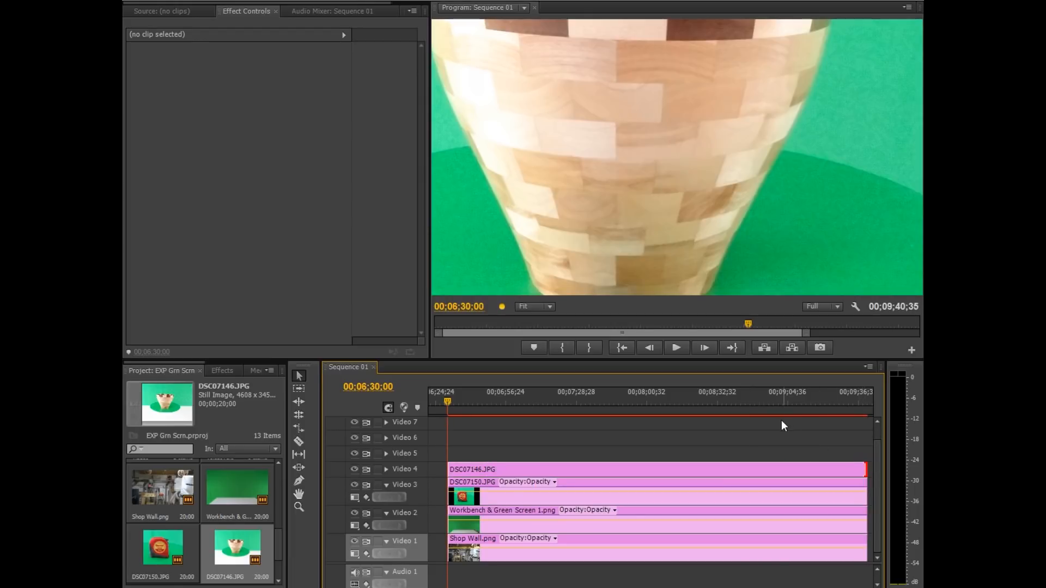
Set the Motion Scale of the bowl clip DSC07146.JPG to 20.
click(561, 470)
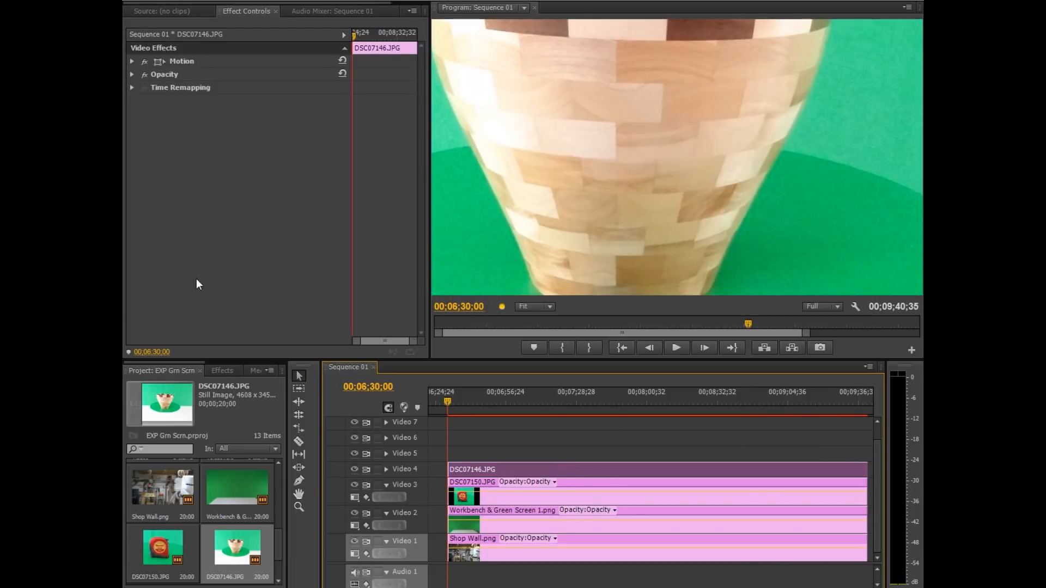
click(131, 61)
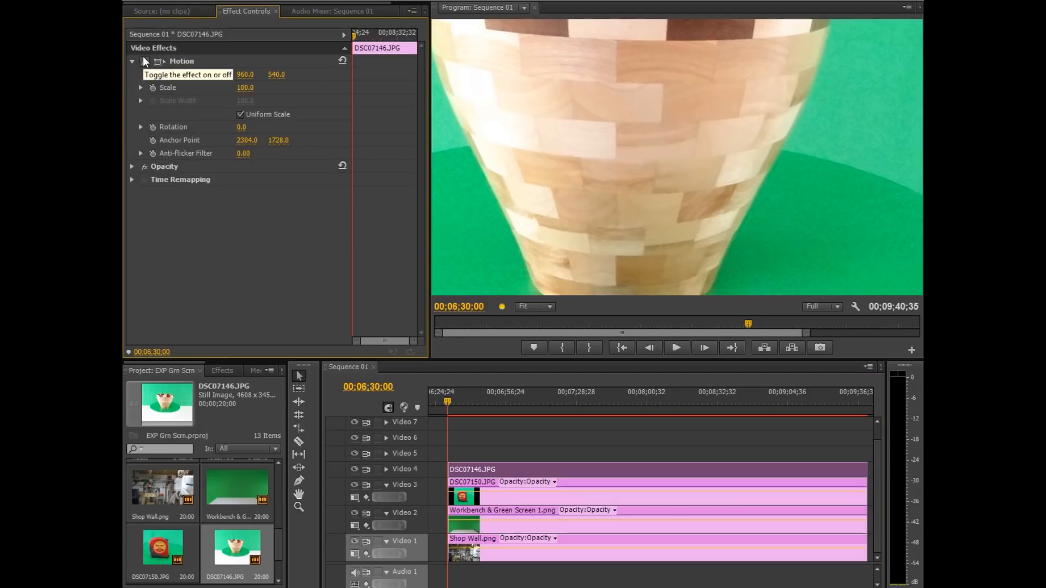
click(244, 89)
text(20)
key(Return)
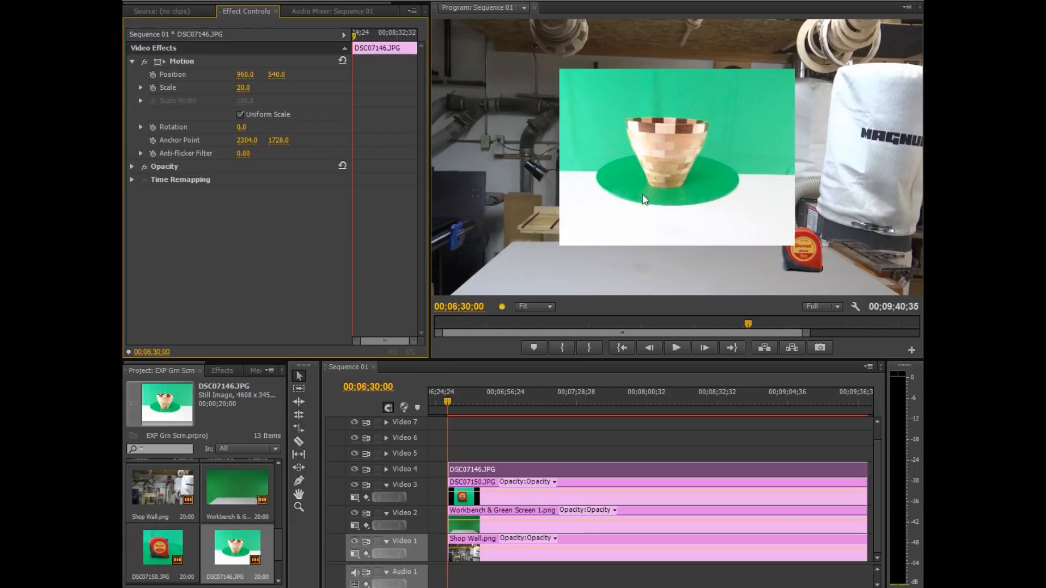
Key out the green background of the bowl clip with Ultra Key, using a Pedestal of 100.
click(221, 372)
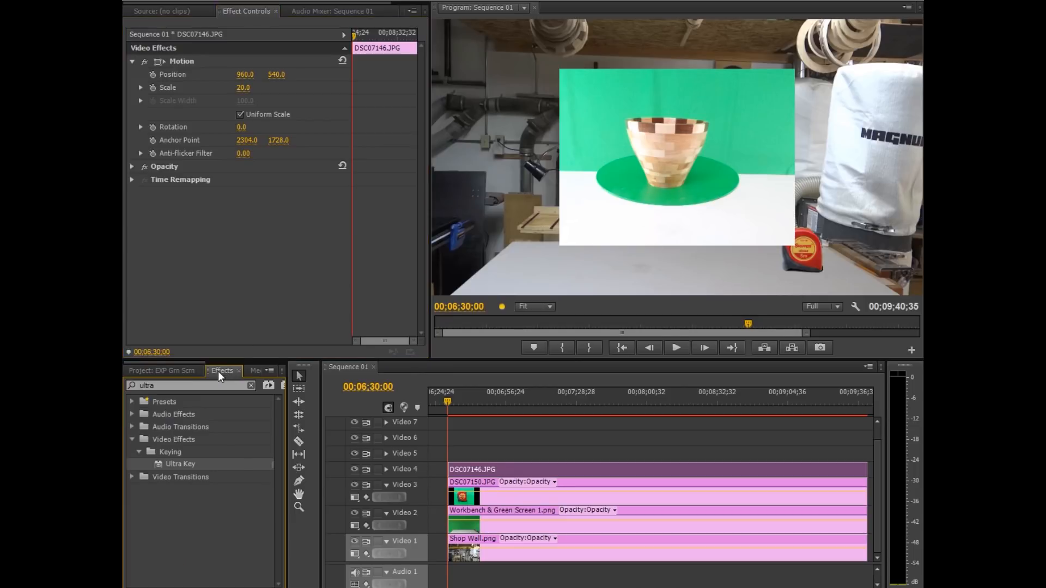
drag(218, 463, 246, 313)
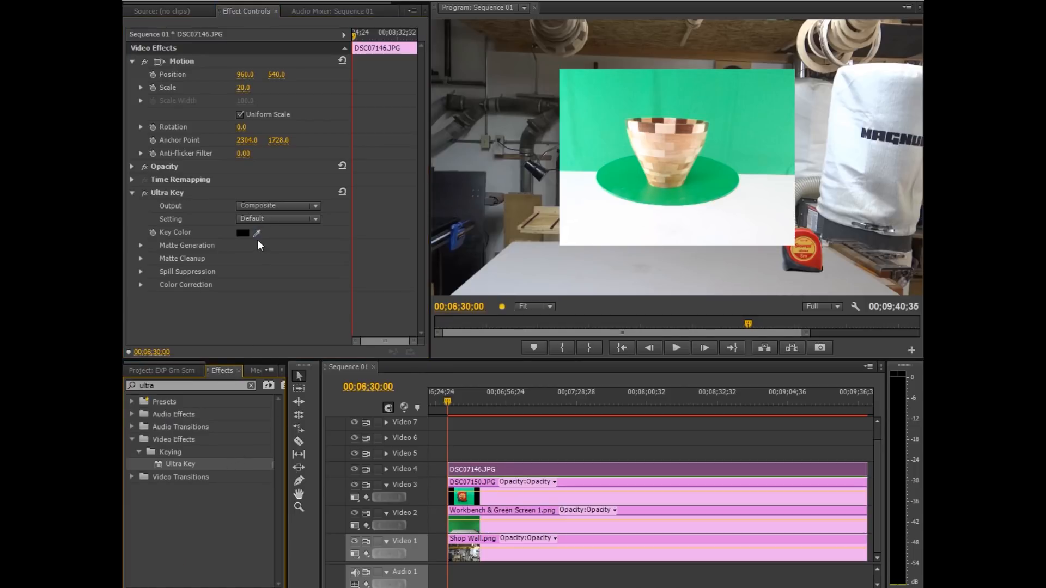
drag(256, 233, 706, 178)
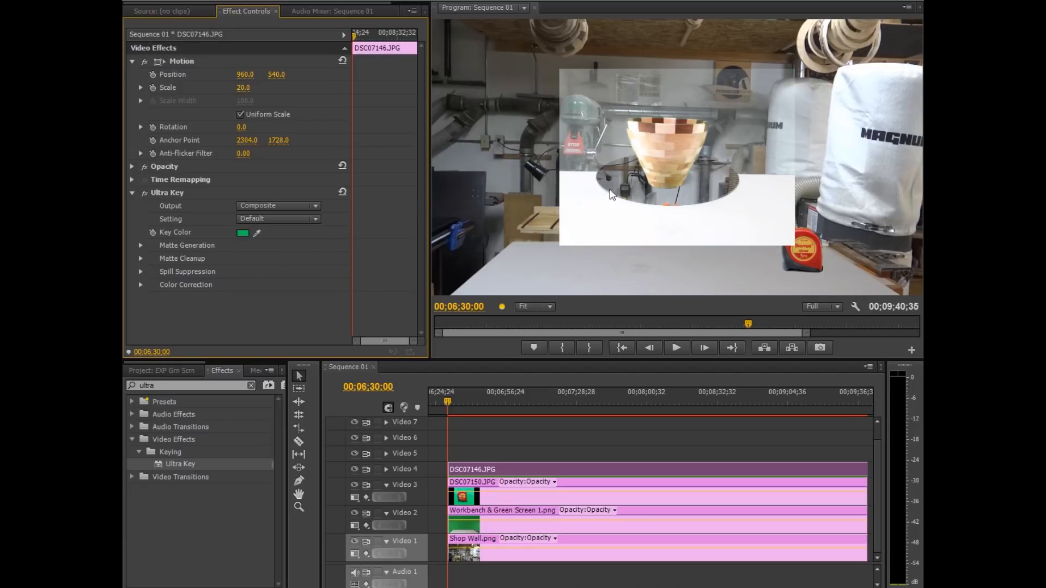
click(141, 245)
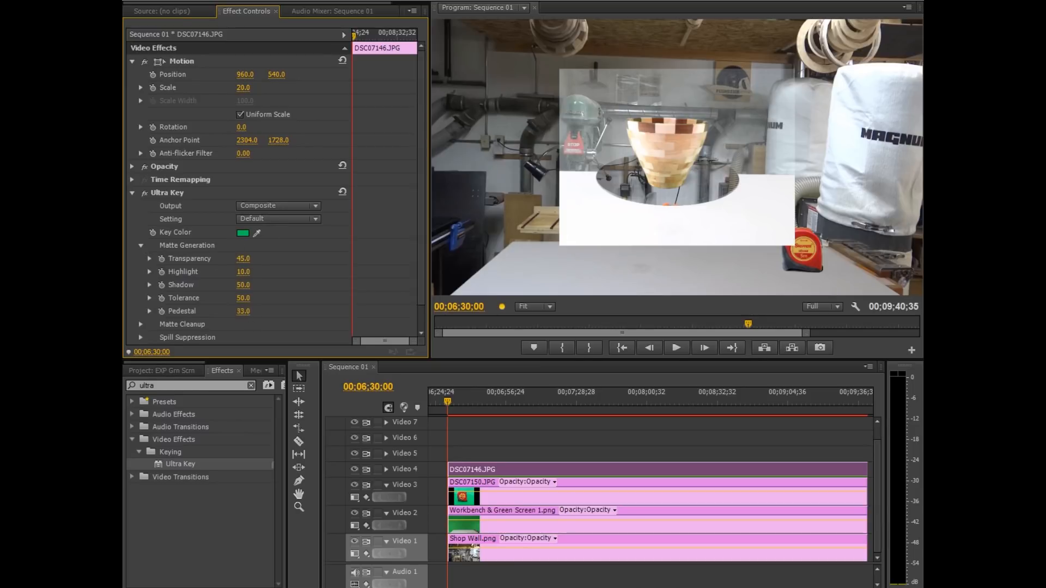
drag(249, 311, 299, 311)
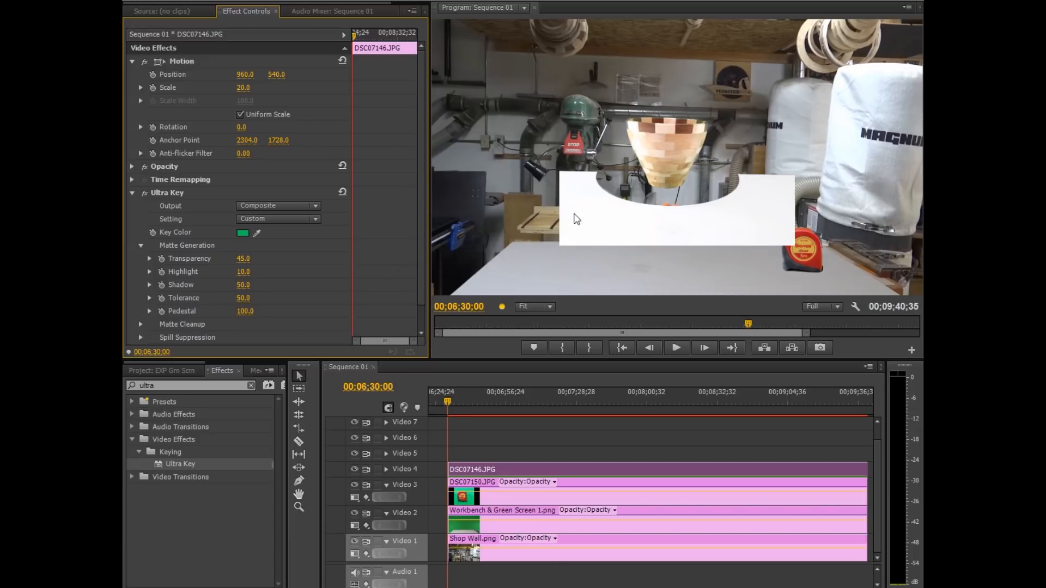
Find the Eight-Point Garbage Matte effect and apply it to the bowl clip DSC07146.JPG.
click(167, 386)
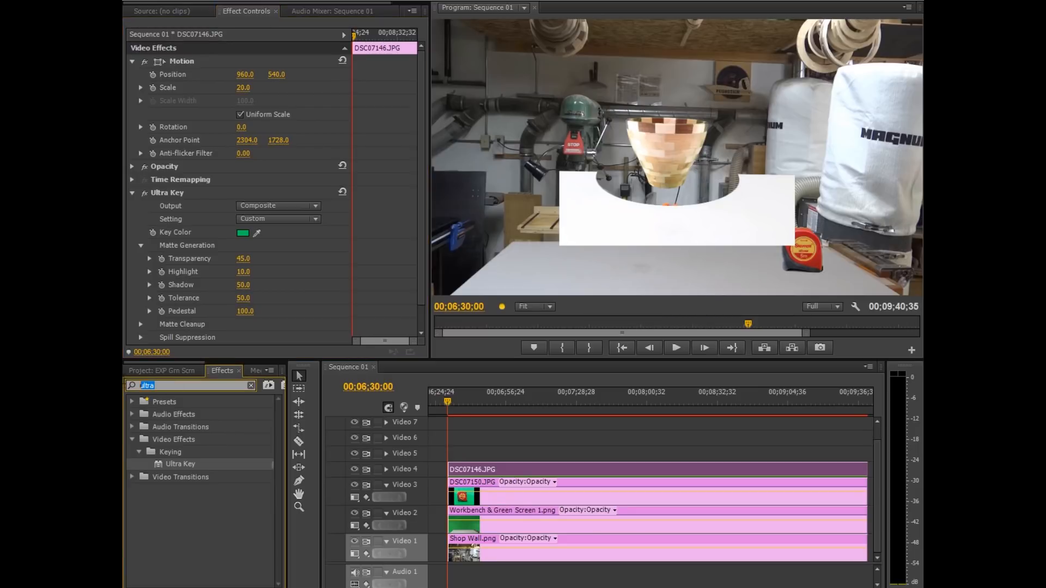
text(eith)
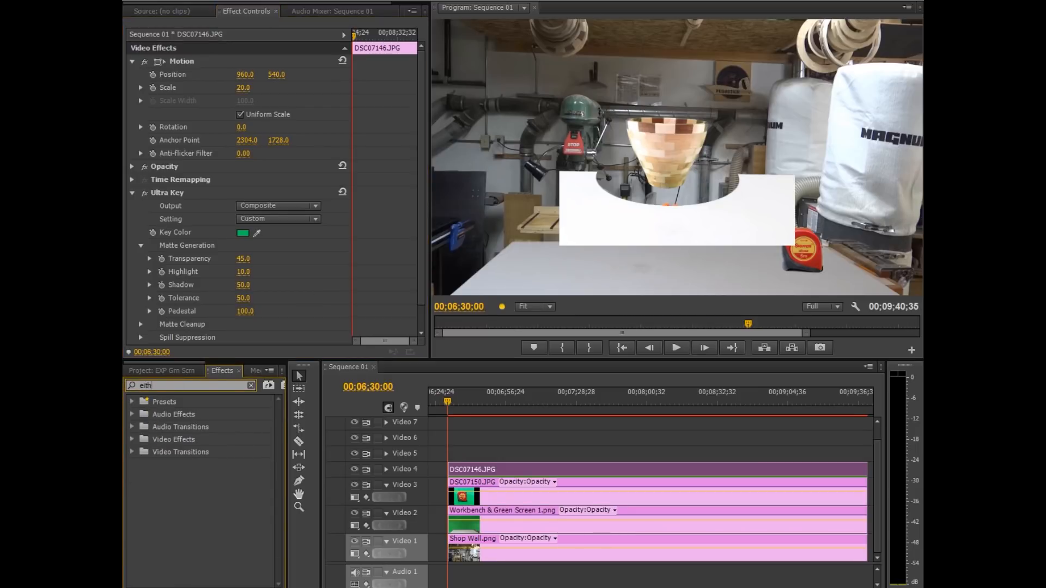
key(BackSpace)
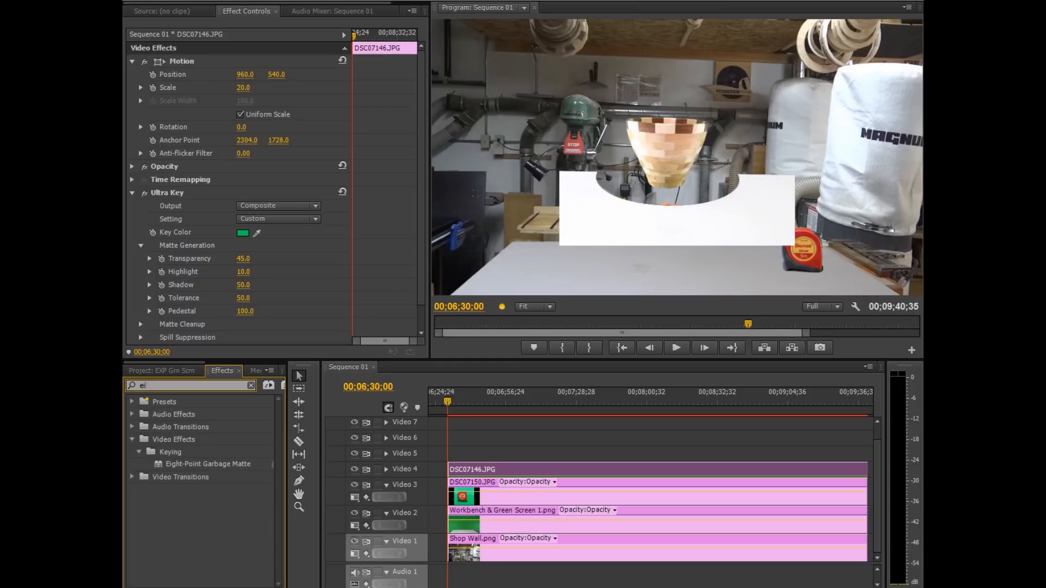
click(231, 462)
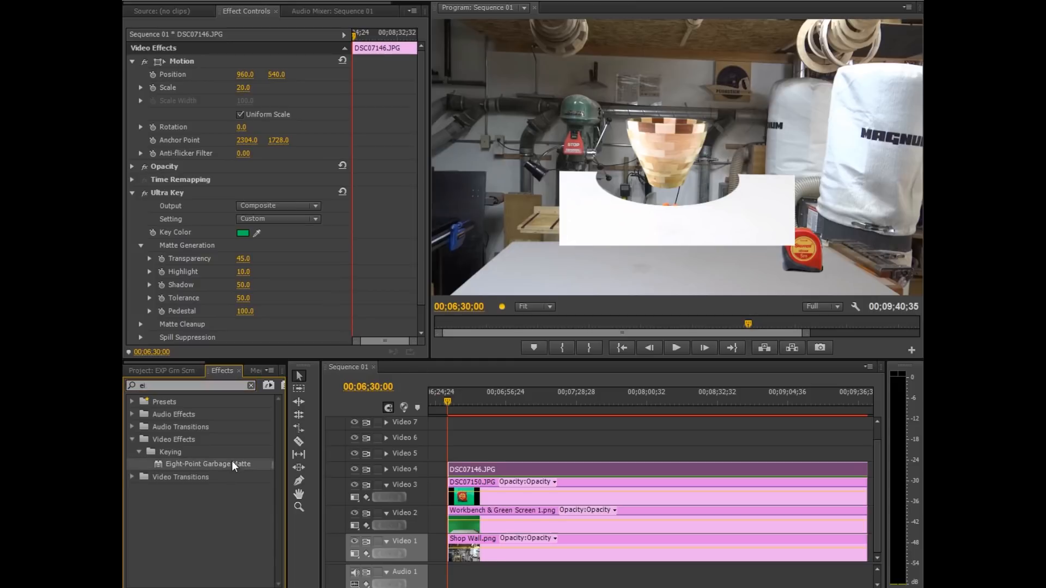
drag(282, 341, 299, 246)
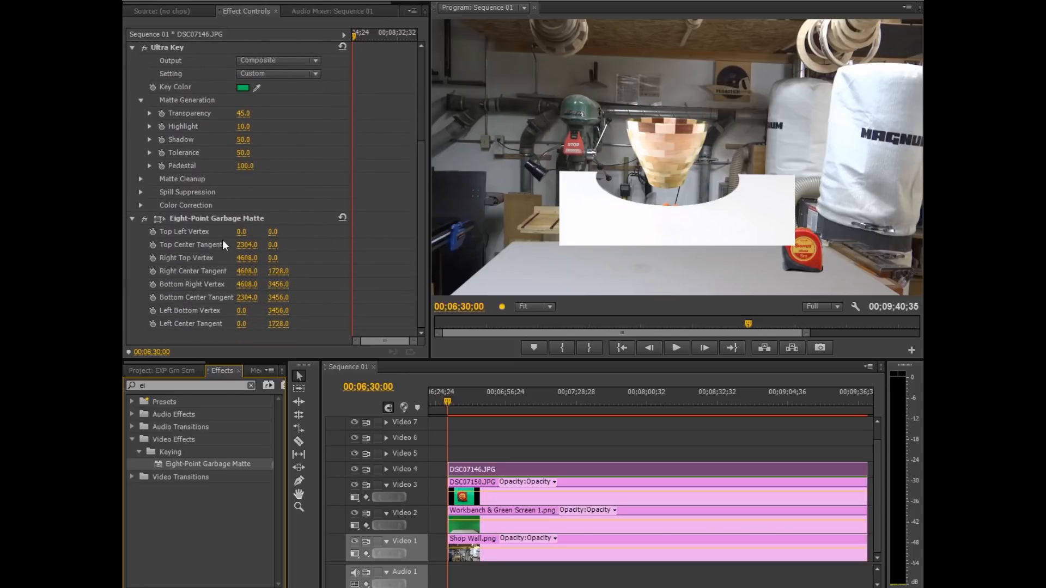
Pull the garbage matte's bottom vertices, bottom center tangent and left center tangent in around the bowl to mask out the white board beneath it.
click(204, 218)
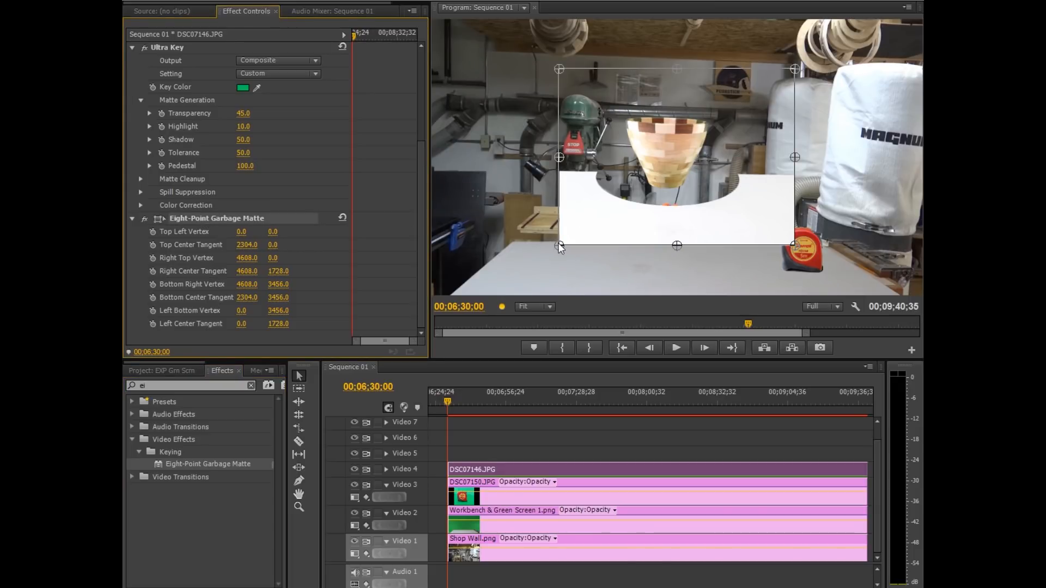
drag(559, 245, 669, 220)
drag(561, 156, 593, 151)
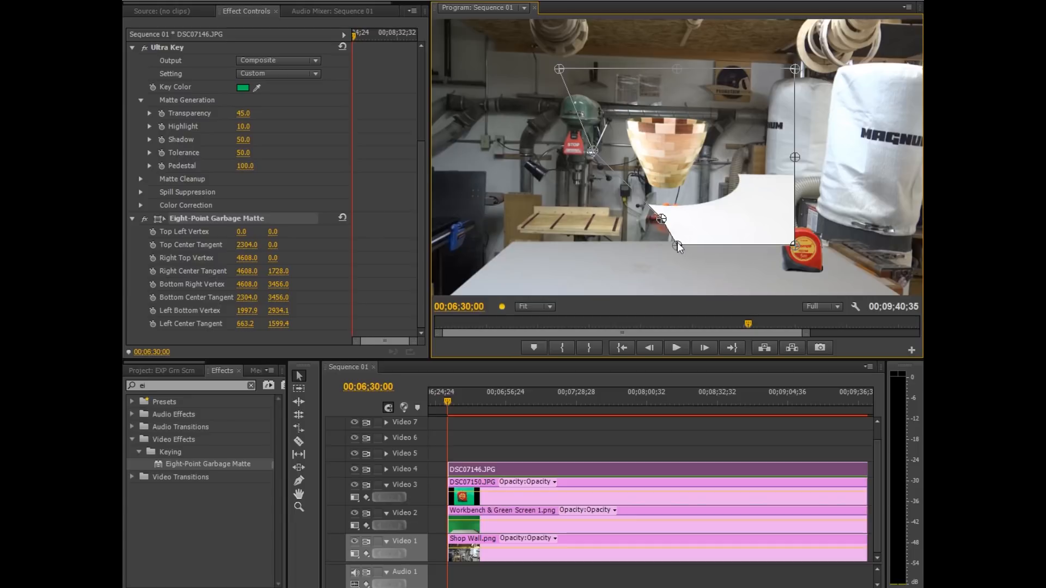
drag(659, 218, 658, 200)
drag(677, 245, 701, 193)
drag(794, 244, 734, 158)
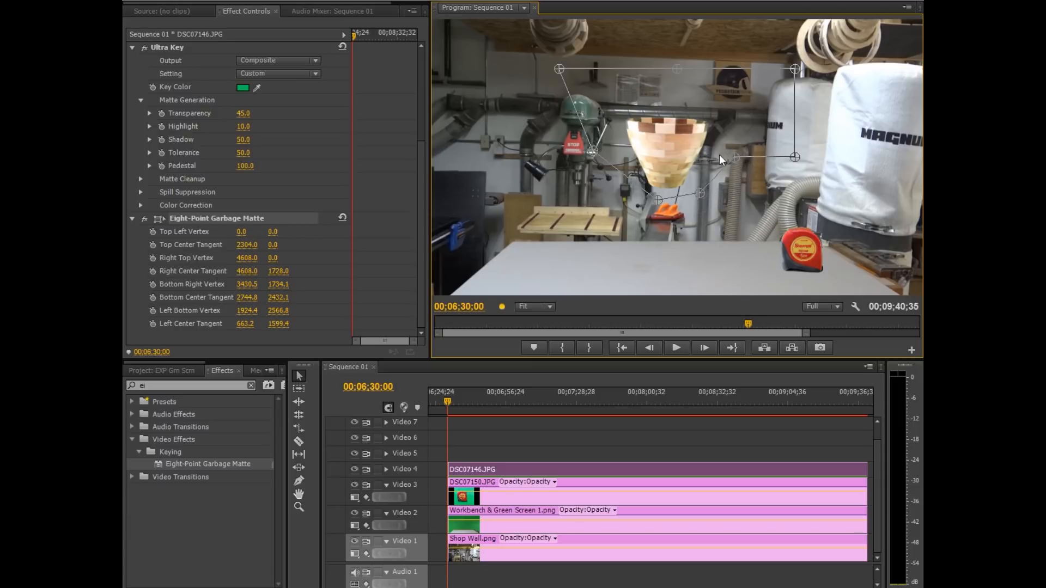
click(304, 259)
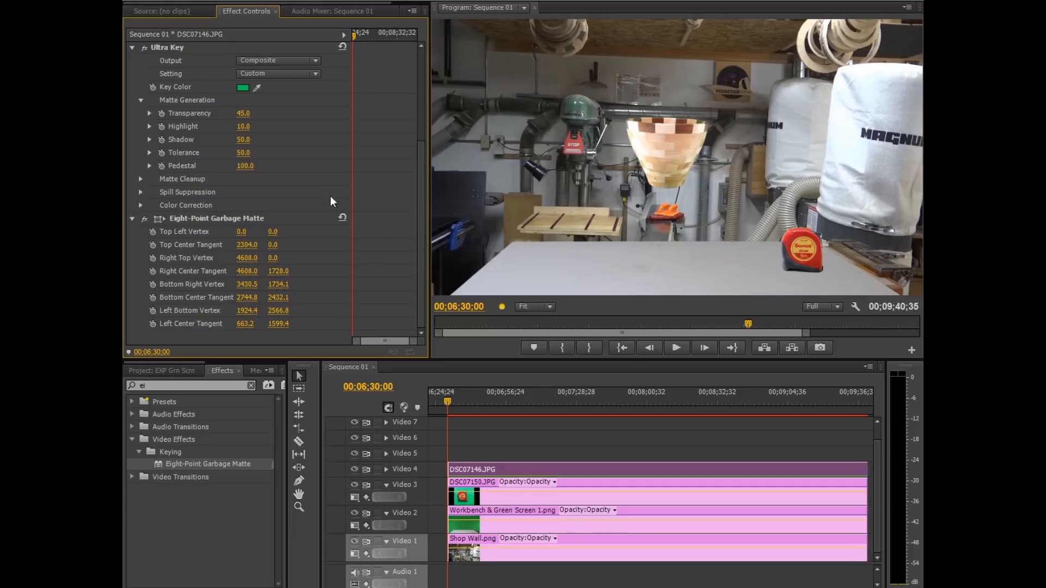
Move the bowl clip down onto the workbench surface, at Motion Position about 1001.6, 914.7.
scroll(296, 163, up, 4)
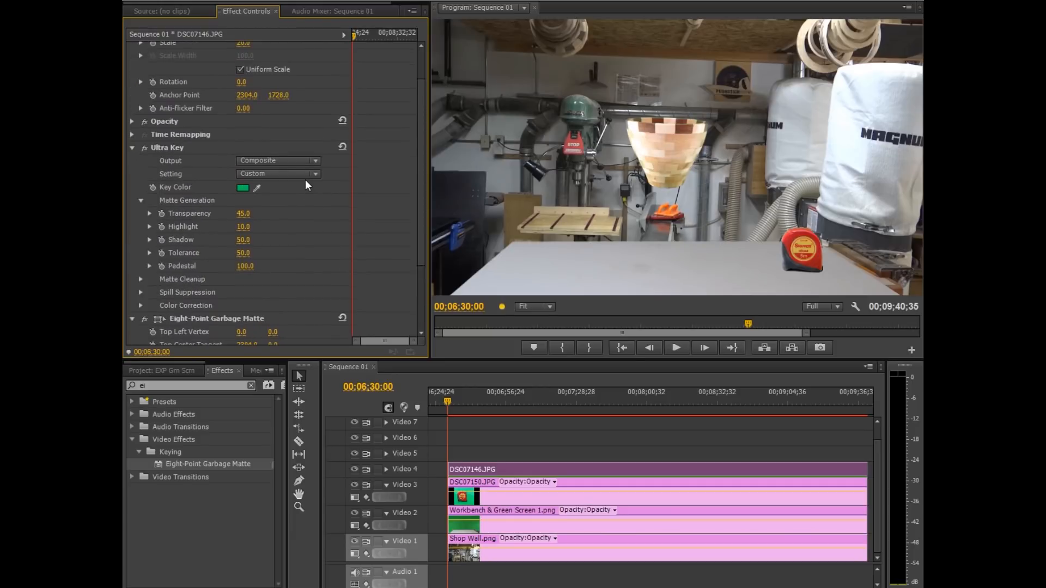
scroll(299, 140, up, 2)
click(185, 60)
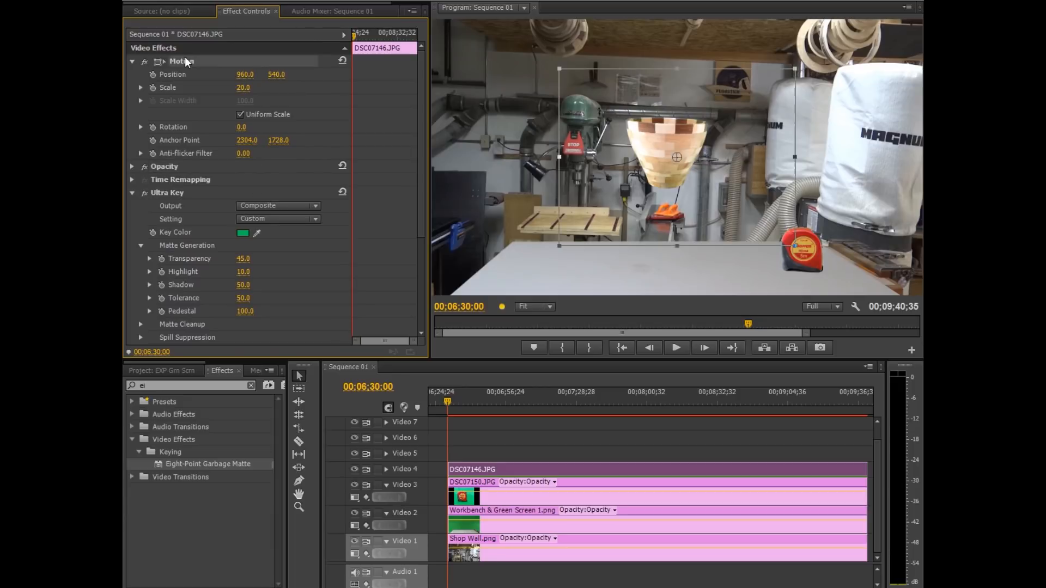
drag(685, 126, 691, 220)
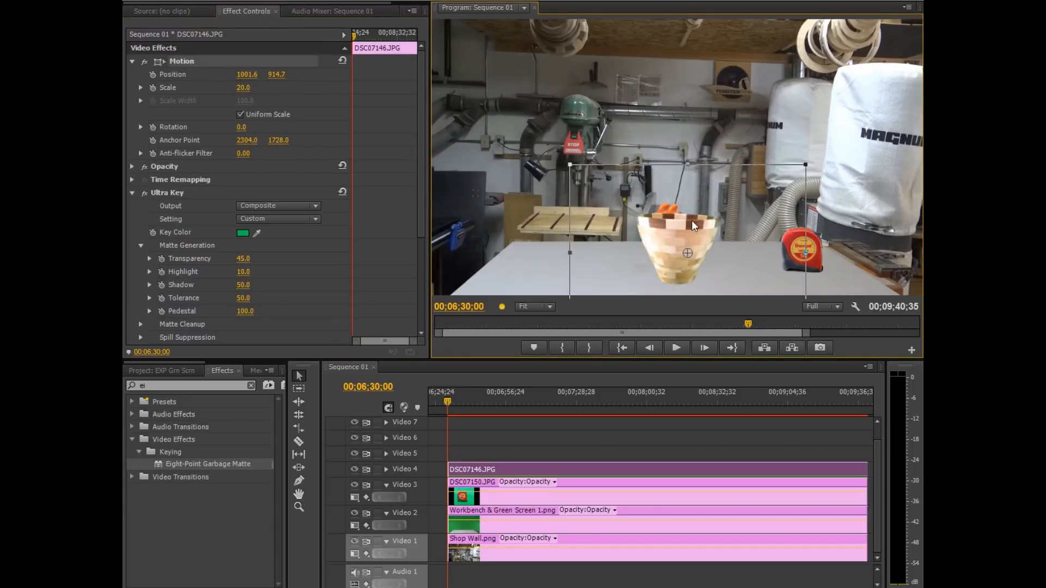
click(323, 96)
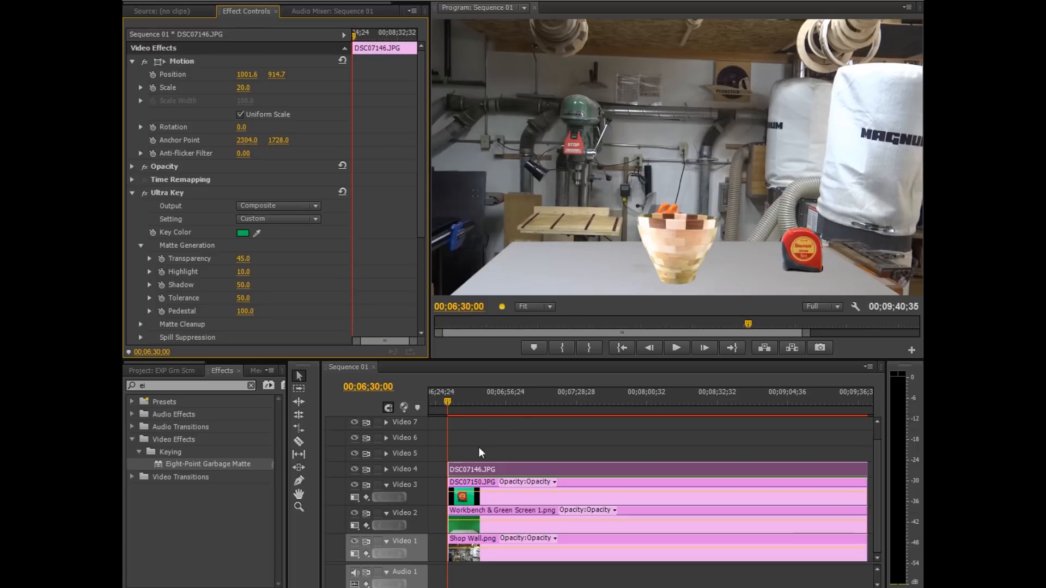
Shift the bowl clip to Video 5, the tape measure clip to Video 4 and the workbench clip to Video 3, freeing Video 2.
drag(489, 469, 496, 455)
drag(503, 501, 511, 472)
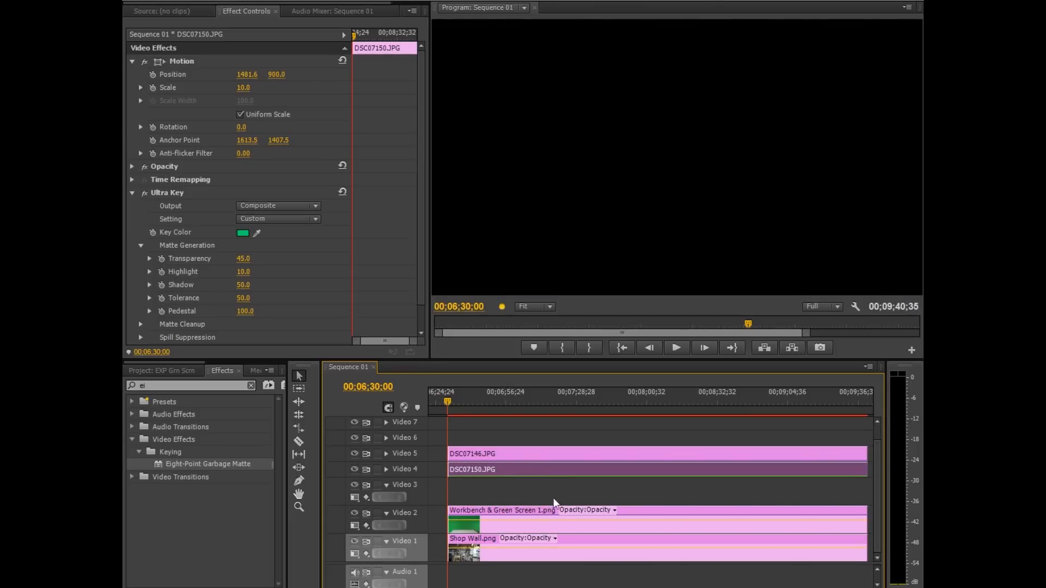
click(555, 524)
drag(554, 524, 572, 497)
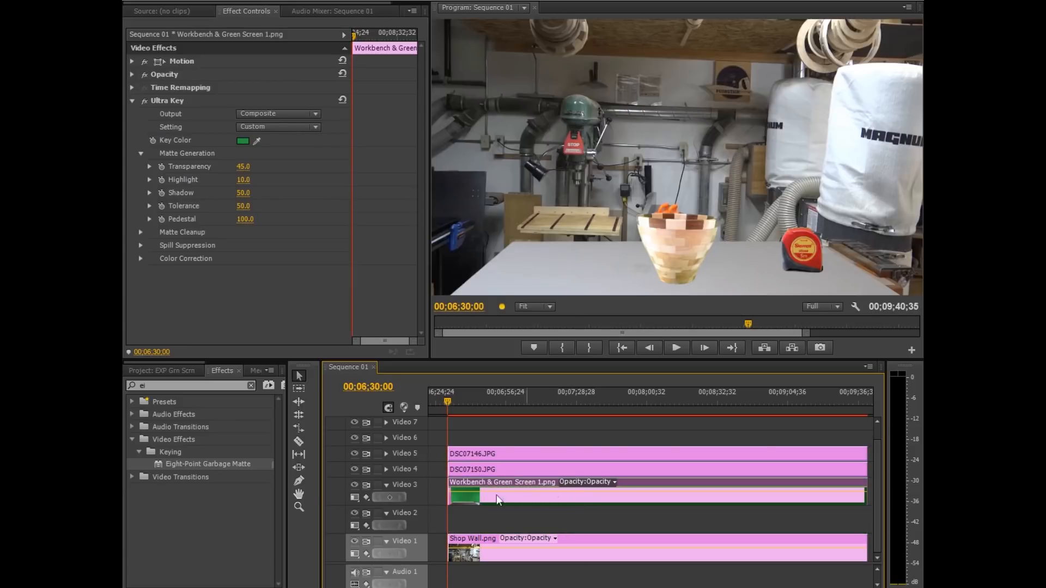
Place the 02 EXP.MTS footage on Video 2 at 00;06;30;00, and try to extend its end toward the other clips' end.
click(172, 371)
drag(162, 553, 456, 523)
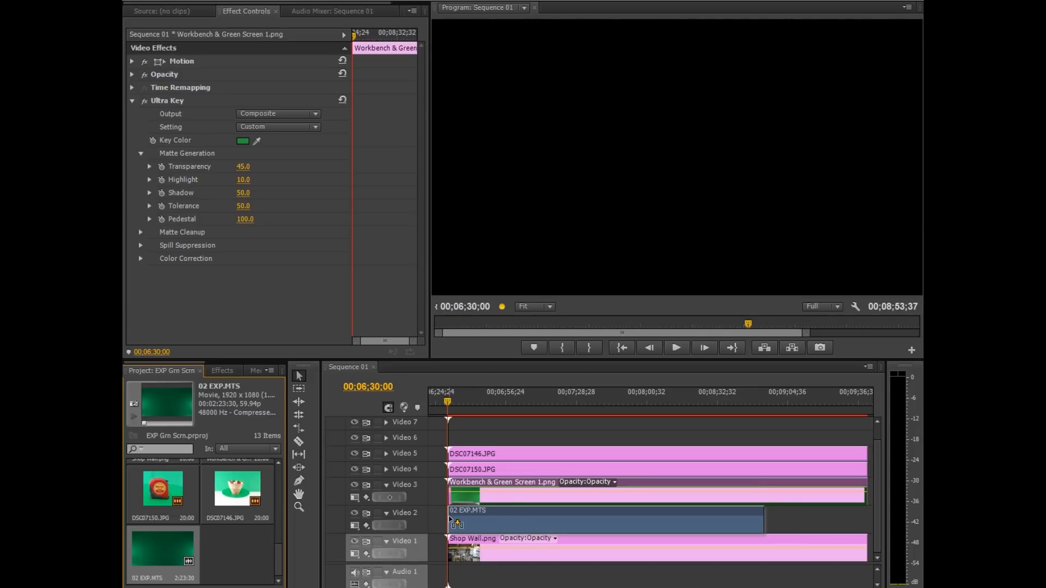
drag(763, 522, 820, 521)
Go to 00;07;12;30 and apply the Ultra Key effect to the 02 EXP.MTS clip.
scroll(626, 490, up, 3)
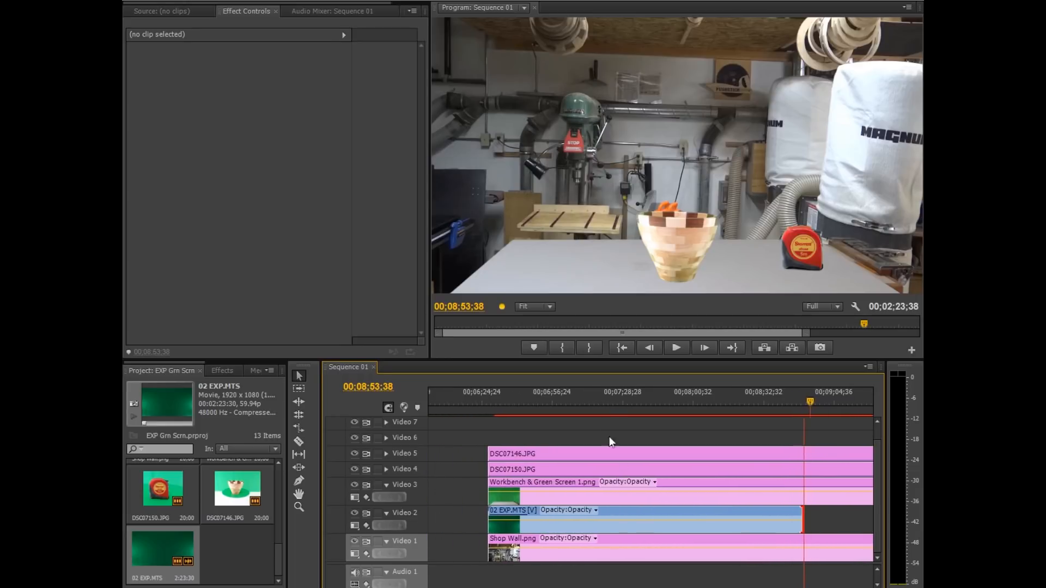
click(601, 402)
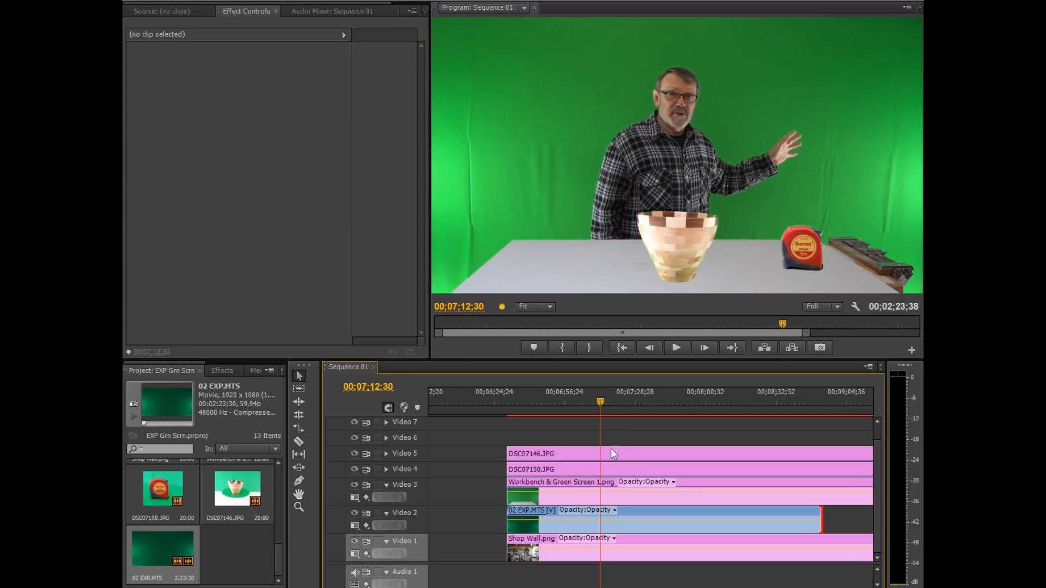
click(587, 514)
click(222, 371)
click(190, 386)
text(ei)
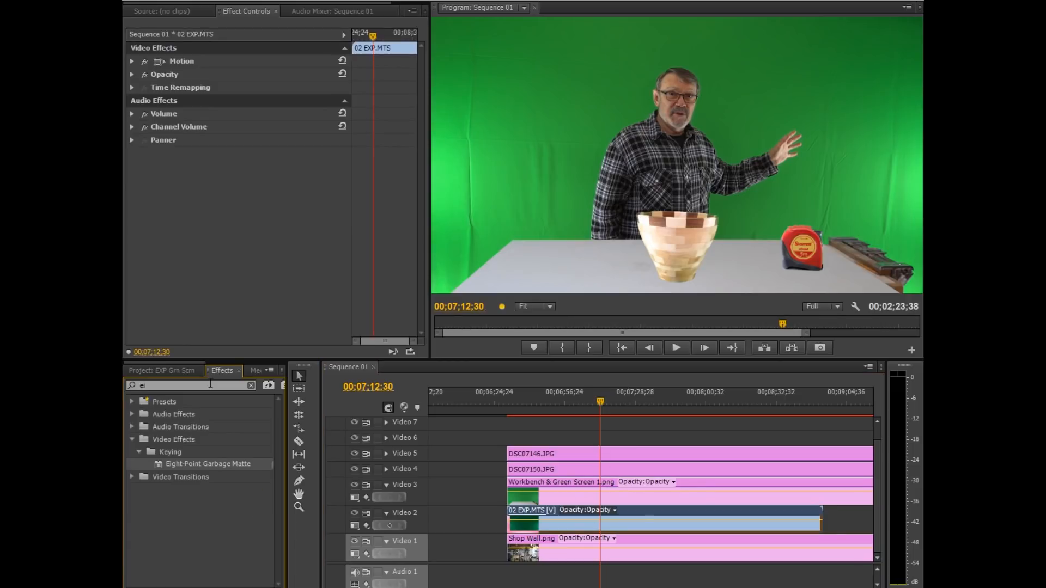
key(BackSpace)
key(BackSpace)
text(ultra)
double_click(194, 466)
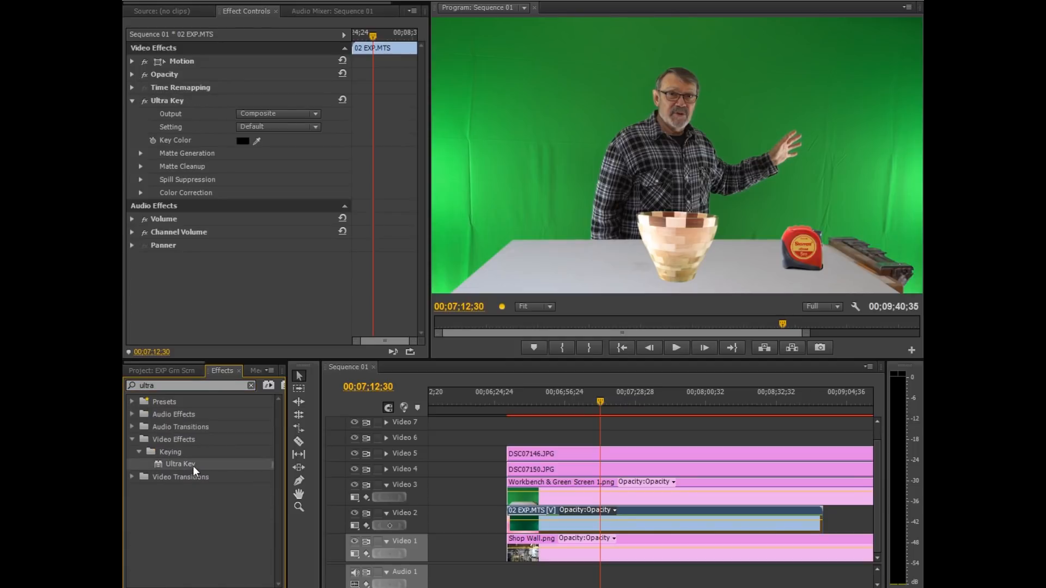
Key out the green backdrop of 02 EXP.MTS by sampling its color, and set the matte generation Pedestal to 100.
drag(256, 142, 576, 146)
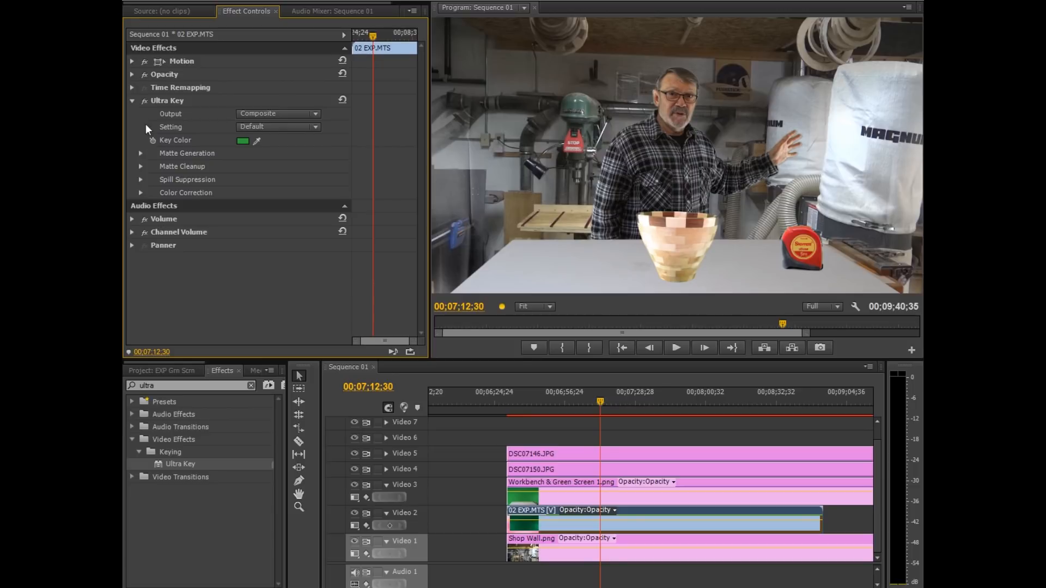
click(141, 154)
drag(245, 219, 250, 221)
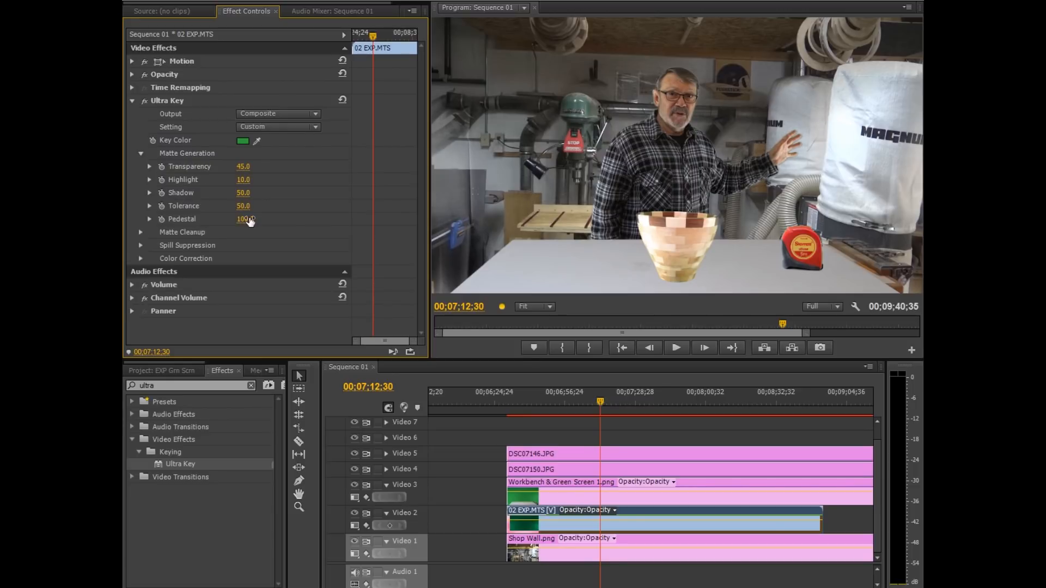